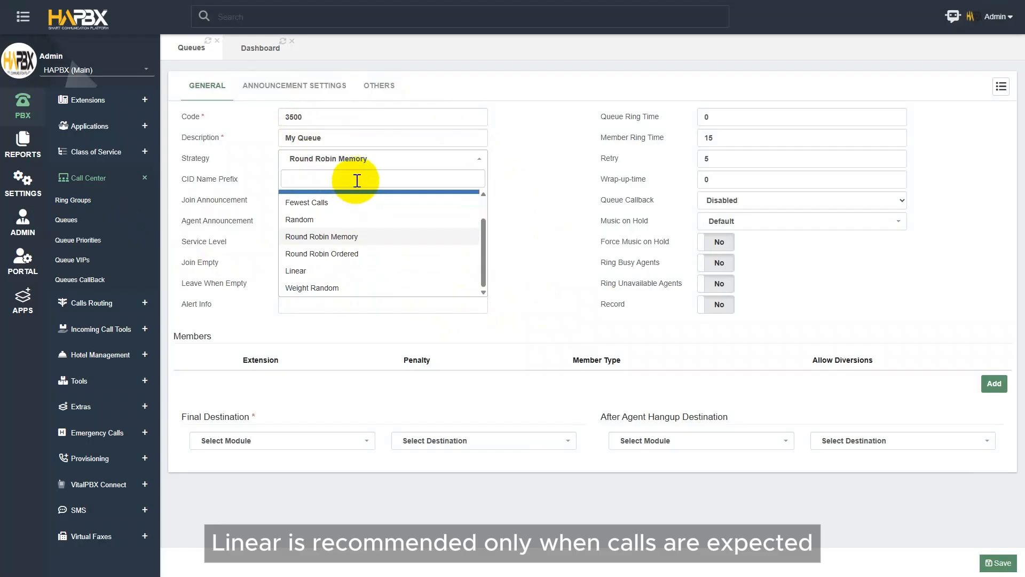
- Keep the Round Robin Memory strategy and set the queue's CID Name Prefix to "MyQ-"
left_click(511, 186)
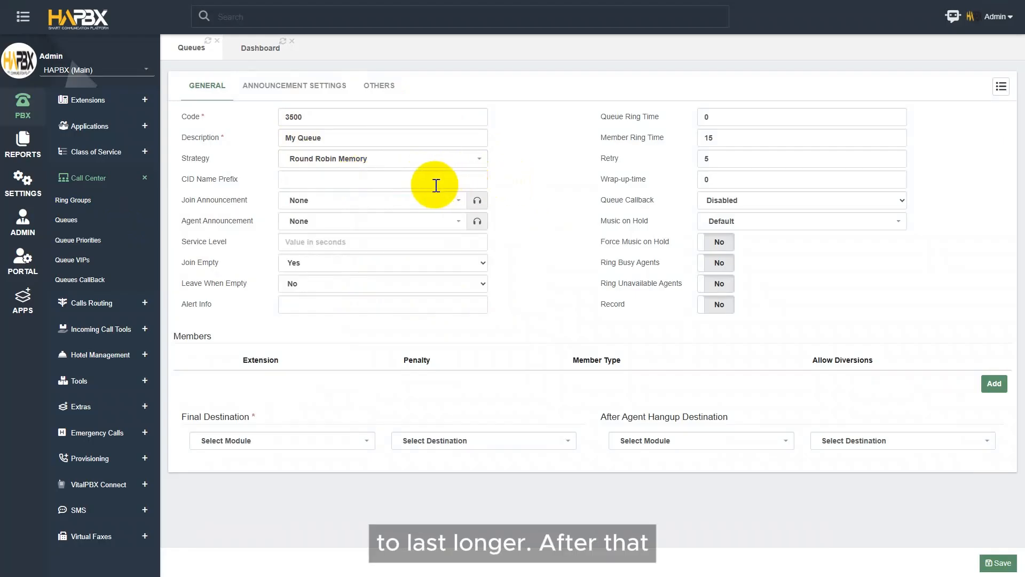
left_click(367, 179)
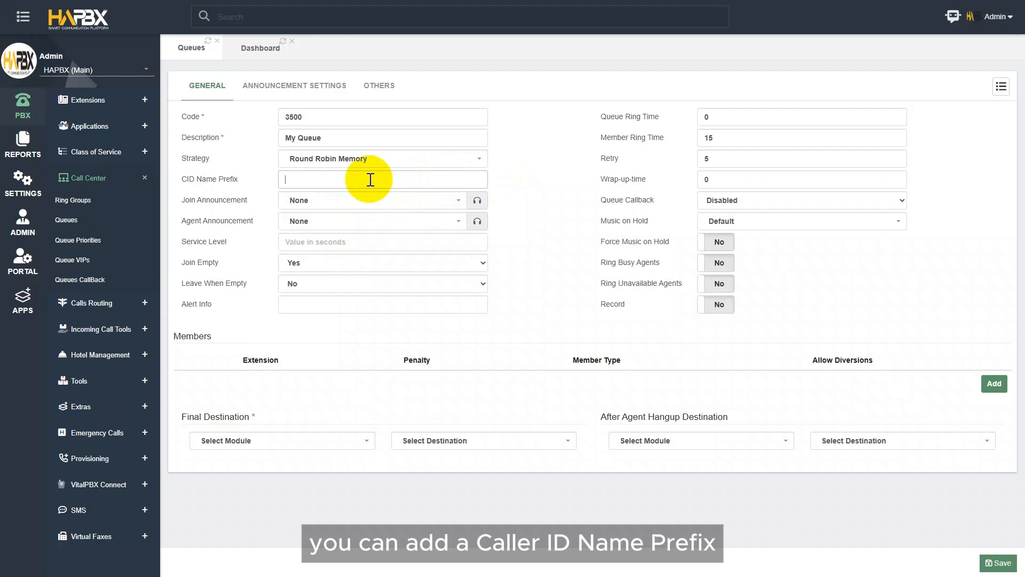
type("My")
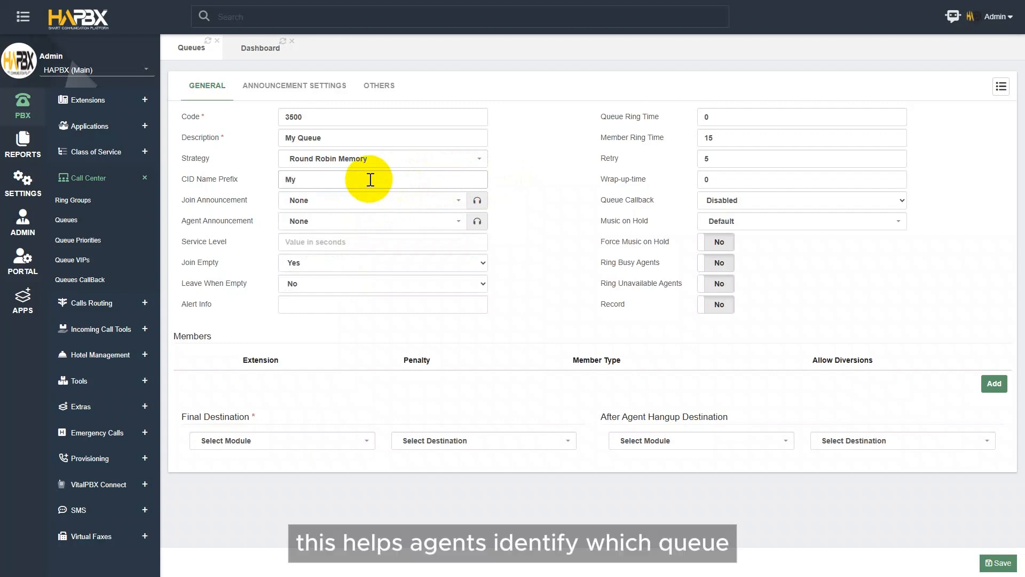
type("q")
key("BackSpace")
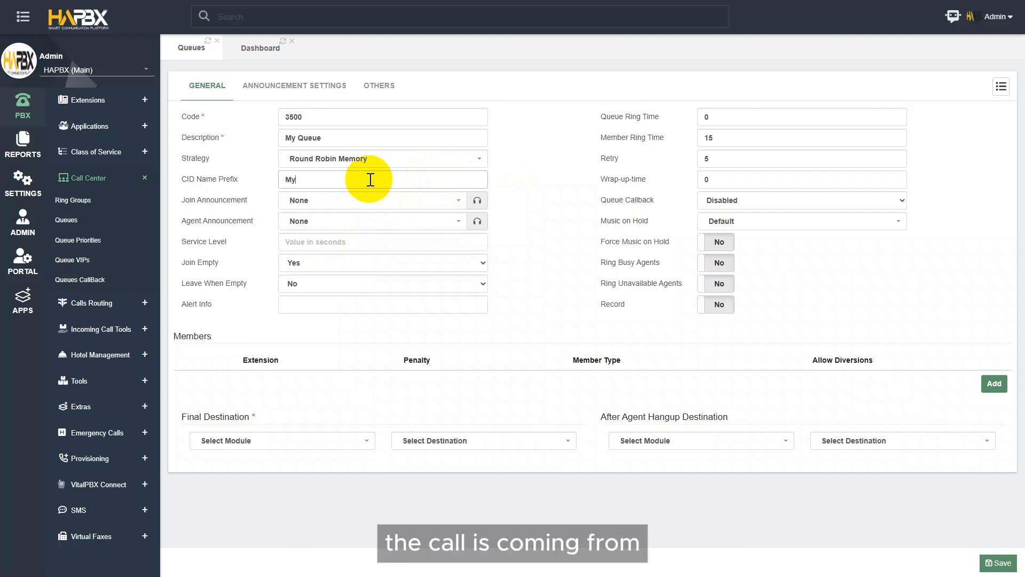
type("Q-")
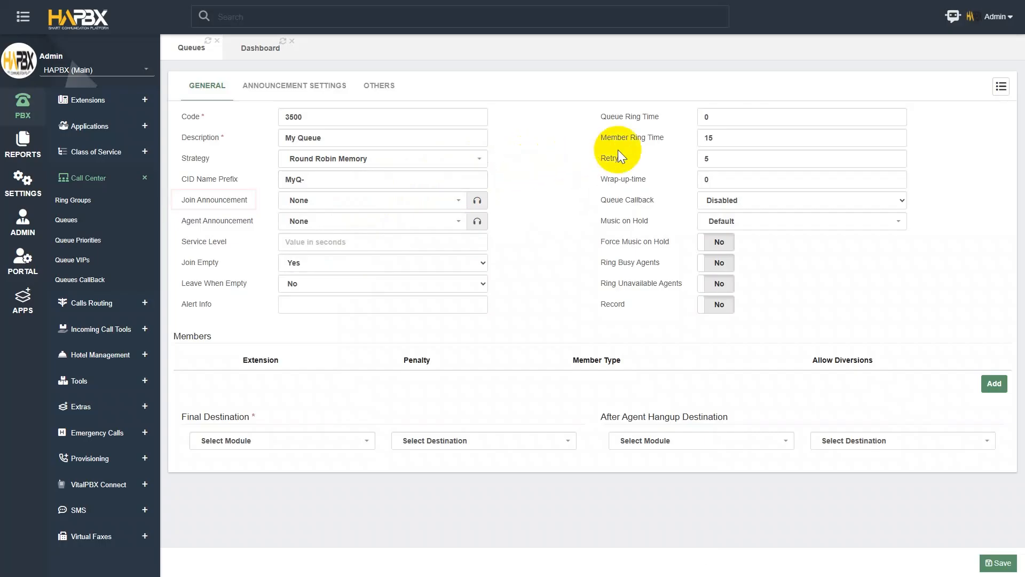
- Set the Queue Ring Time to 120 and the Wrap-up-time to 20 seconds
left_click(725, 118)
mouse_move(688, 132)
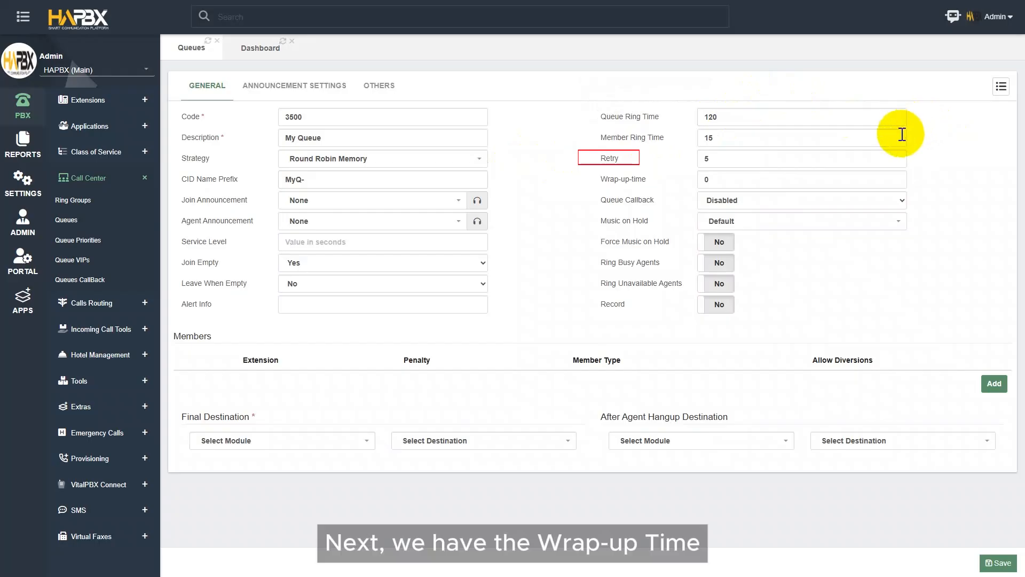
left_click(736, 181)
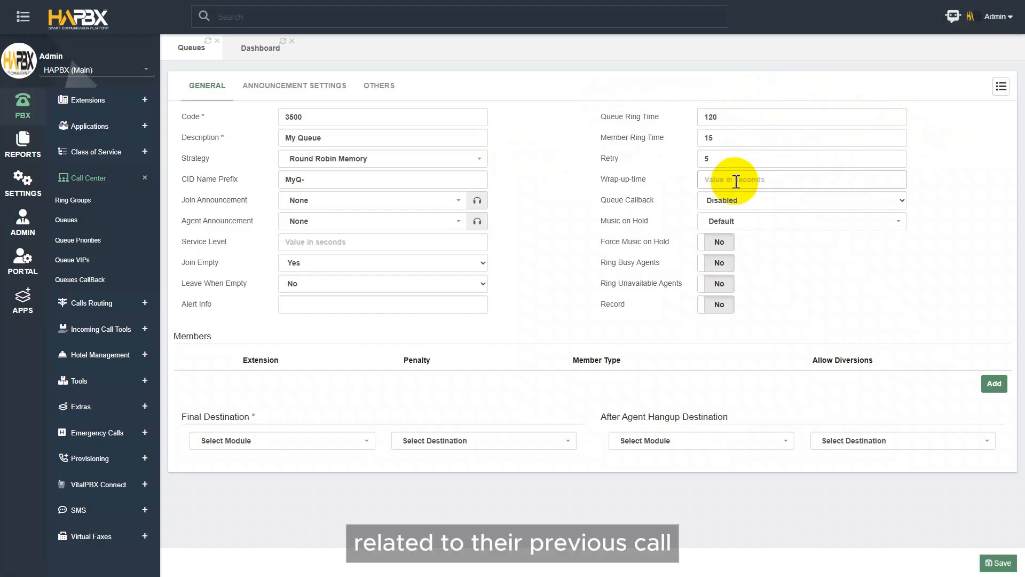
type("20")
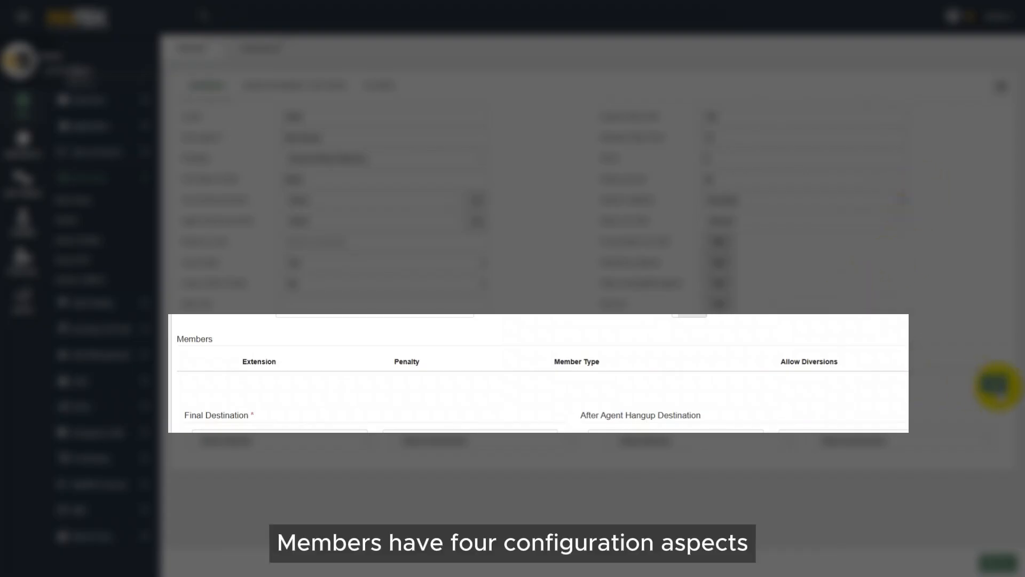
- Add a queue member with extension 67001 - SteamPlus 67001
left_click(998, 385)
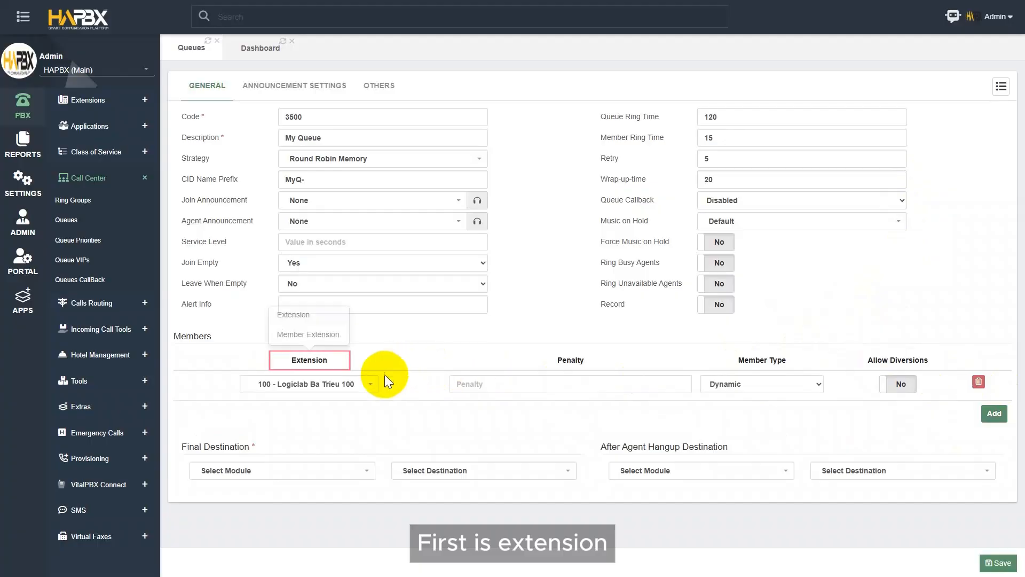
left_click(368, 382)
type("ste")
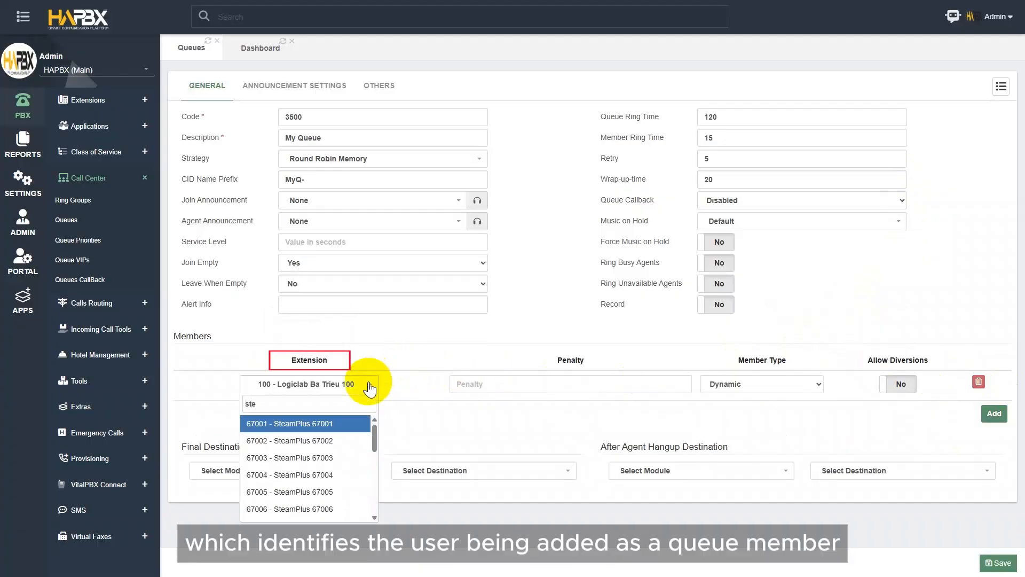
left_click(346, 422)
- Add a second queue member with extension 67002 - SteamPlus 67002
left_click(994, 414)
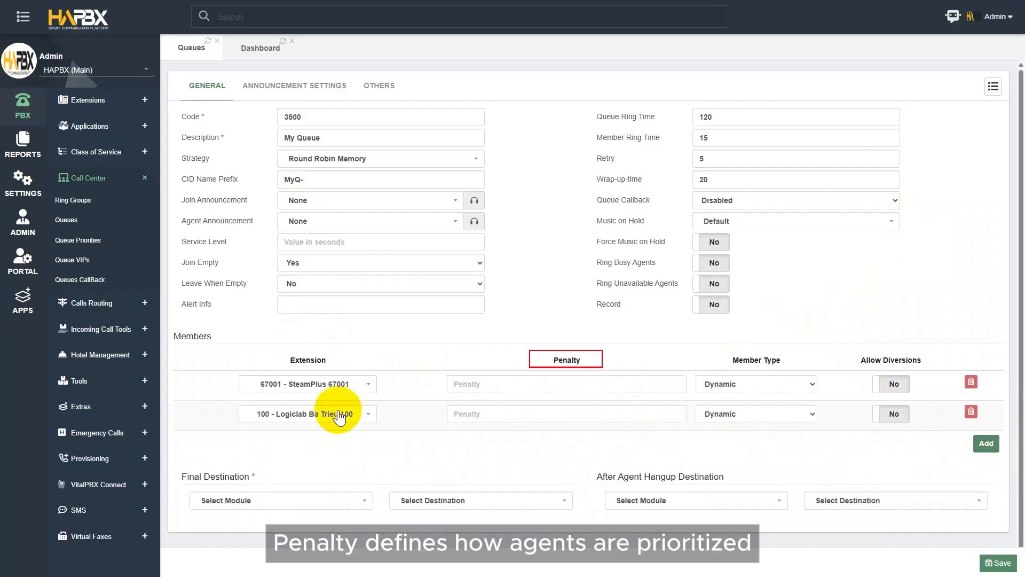
left_click(305, 414)
type("str")
key("BackSpace")
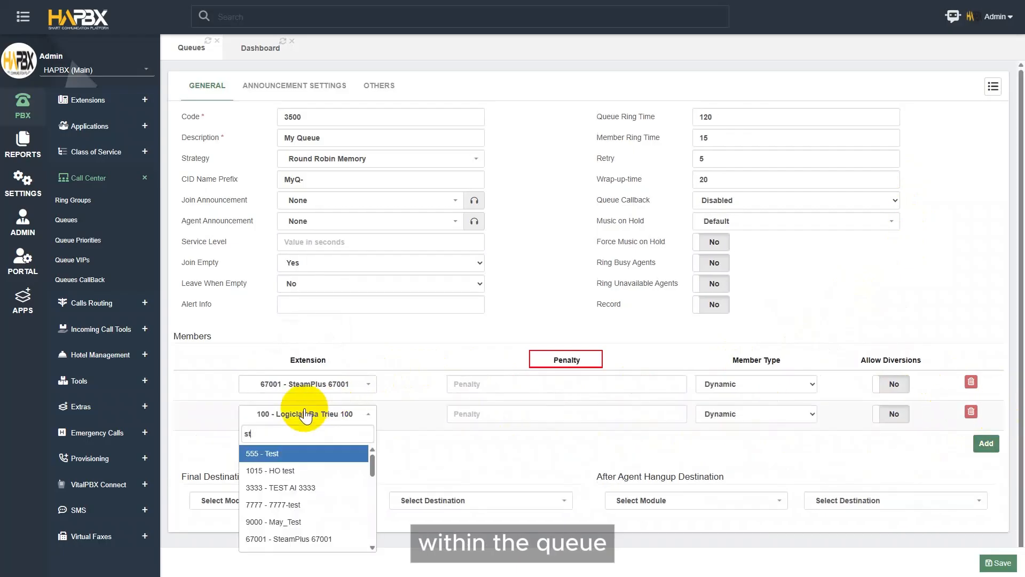
scroll(299, 470, "down", 3)
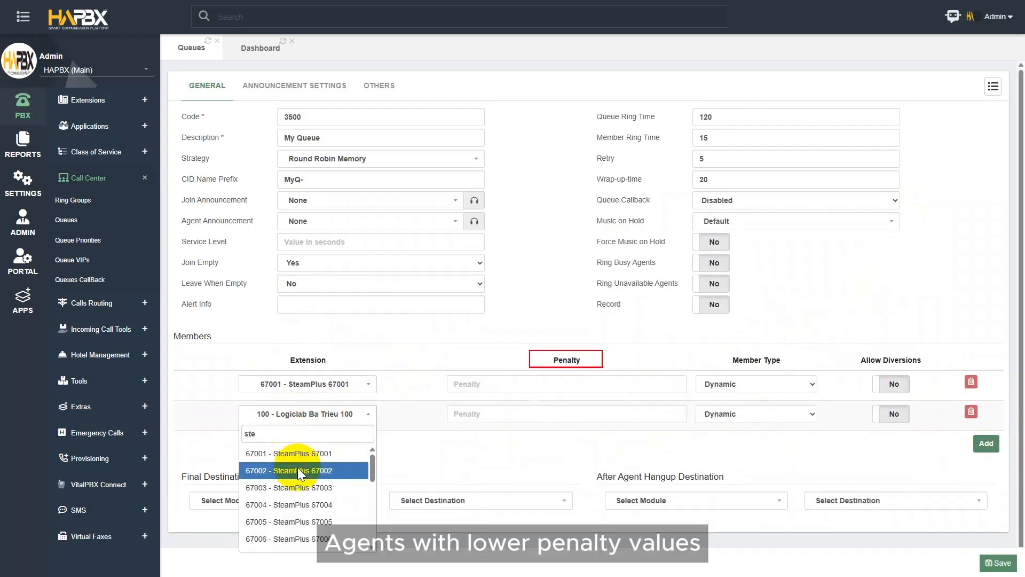
left_click(288, 470)
- Add a third queue member with extension 67005 - SteamPlus 67005
left_click(985, 443)
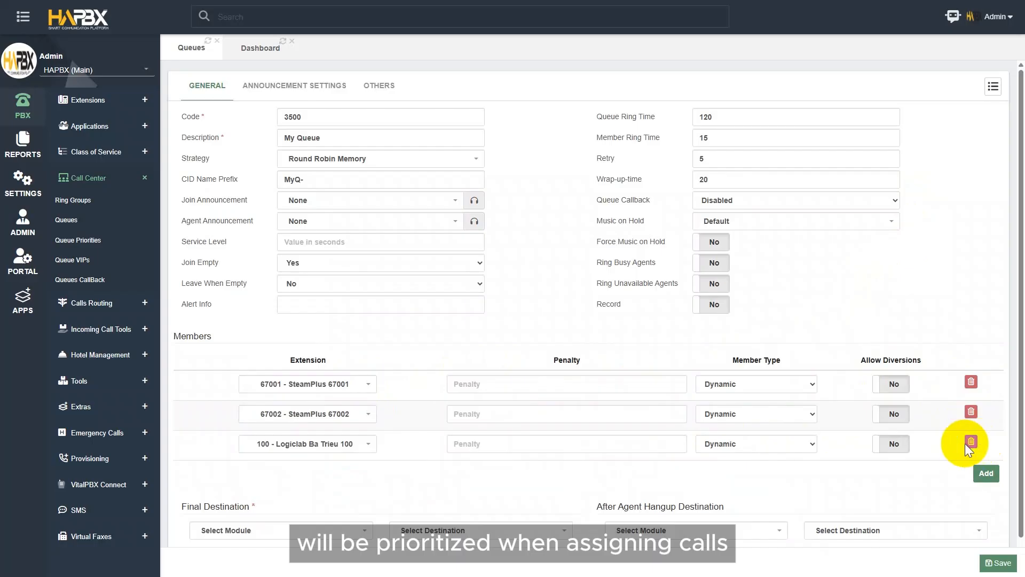
left_click(329, 444)
type("stea")
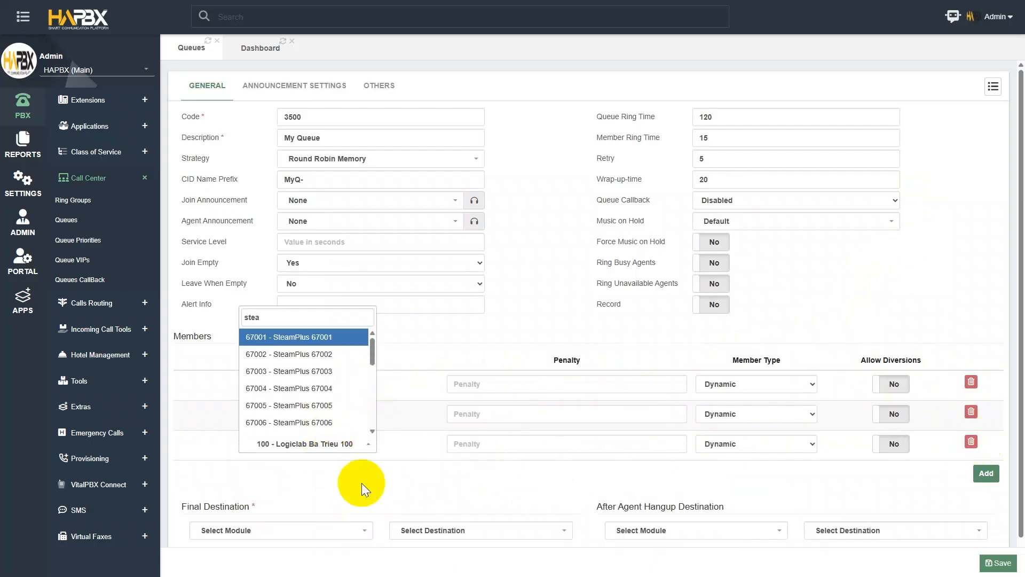
left_click(331, 404)
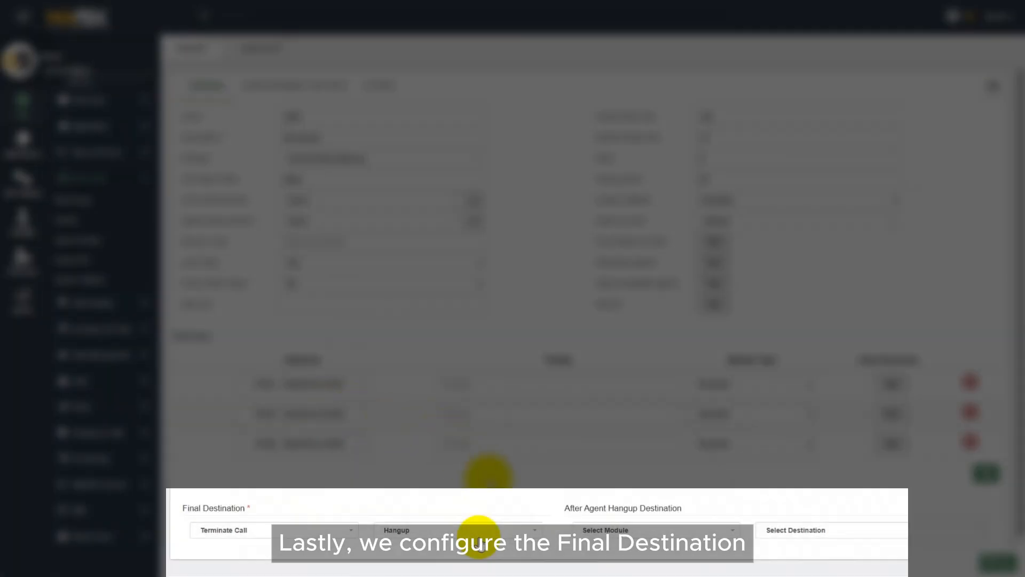
- Set the queue's Final Destination to Terminate Call with Hangup
scroll(488, 476, "down", 1)
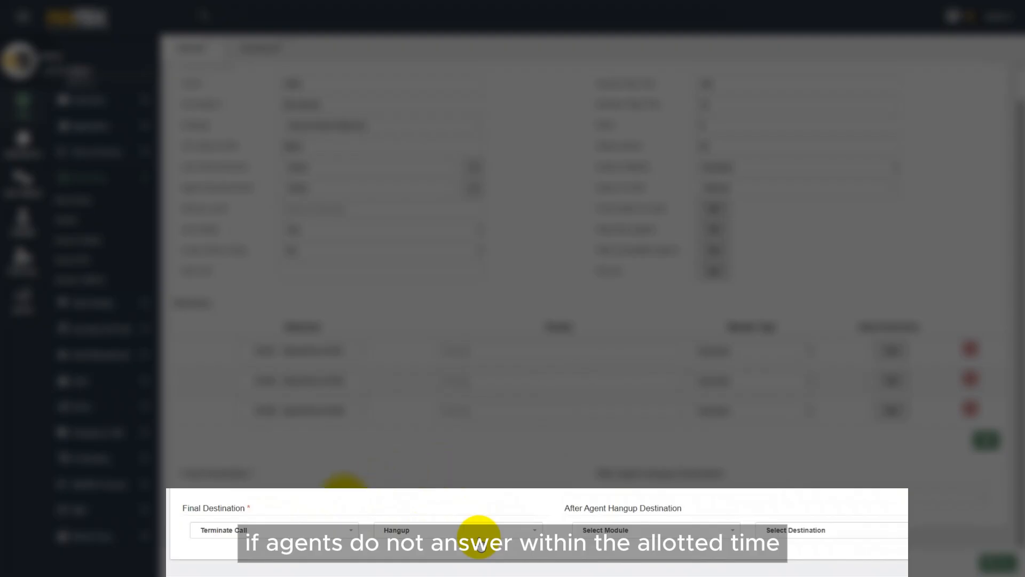
left_click(334, 486)
type("te")
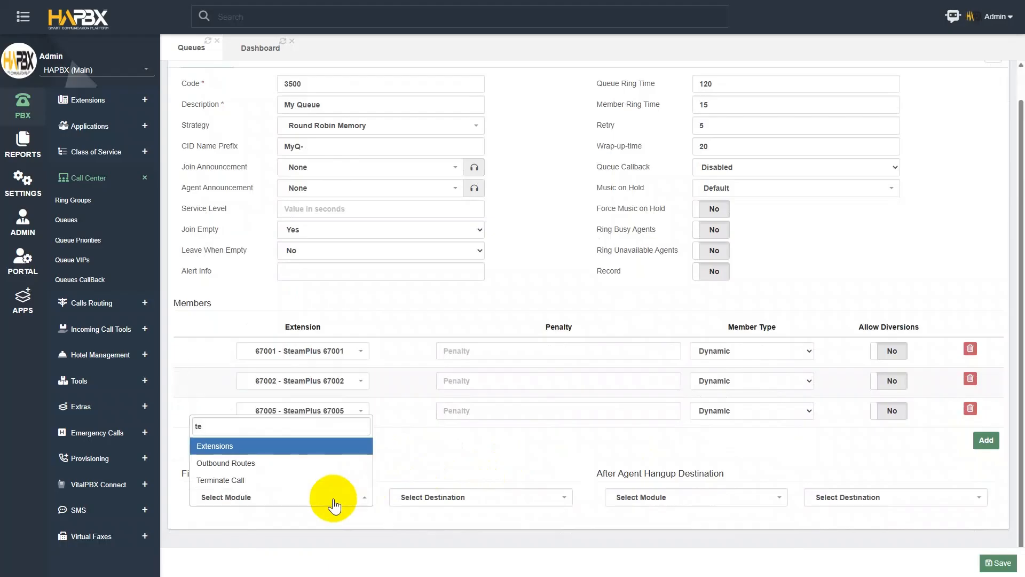
left_click(269, 480)
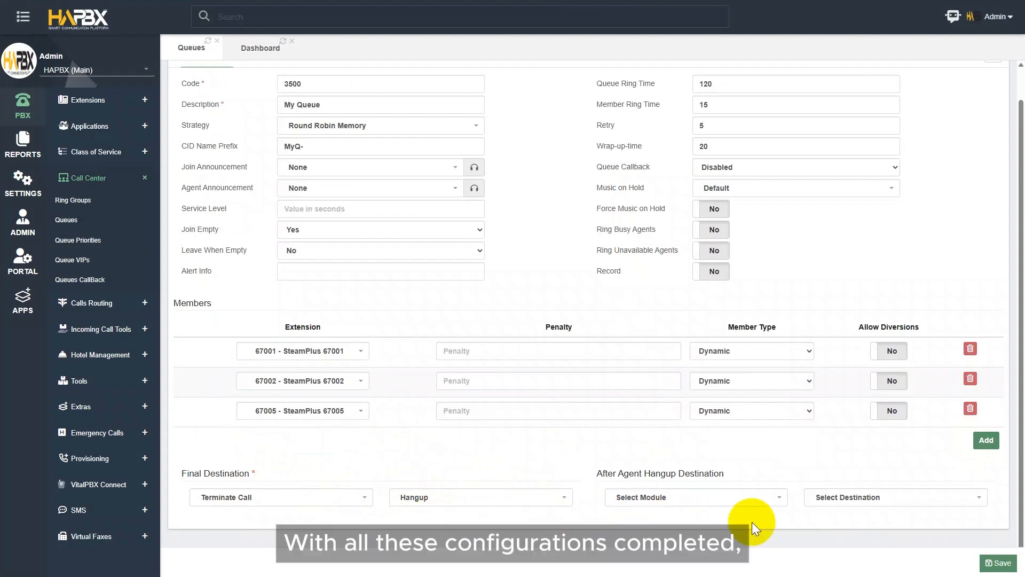
- Save the new queue with its changes applied and reopen My Queue (3500) for editing
left_click(997, 563)
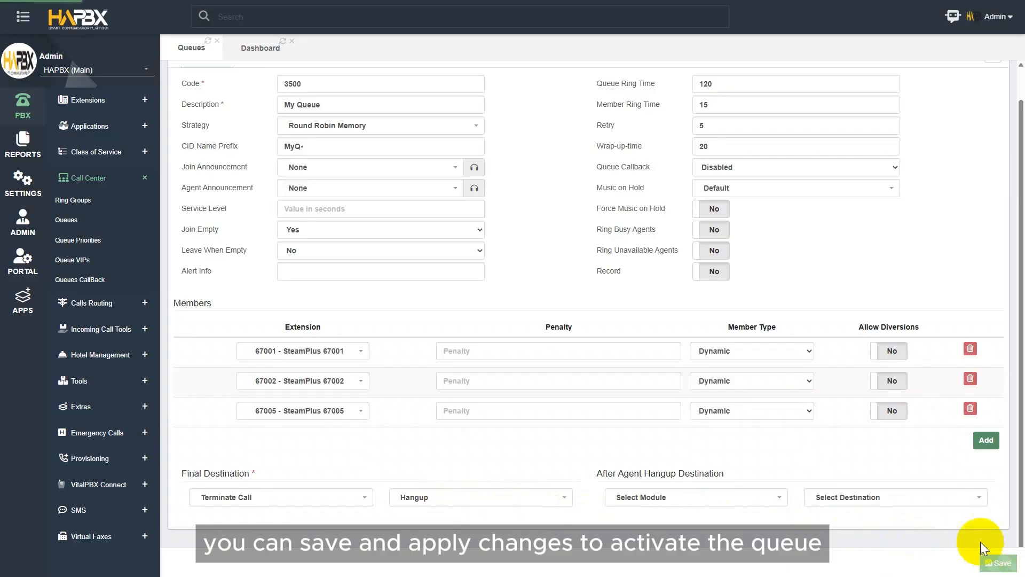
left_click(933, 24)
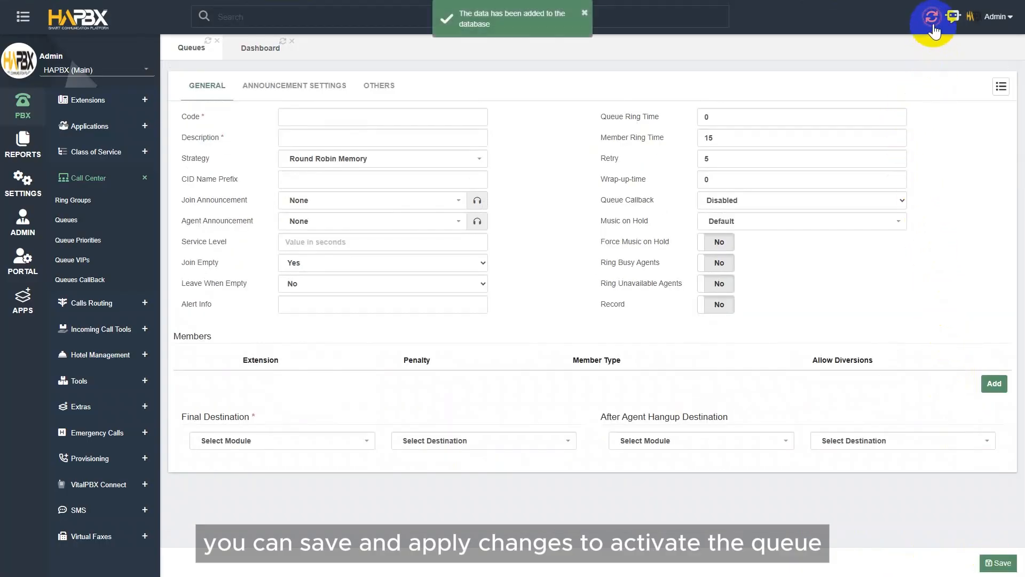
left_click(1002, 87)
left_click(877, 66)
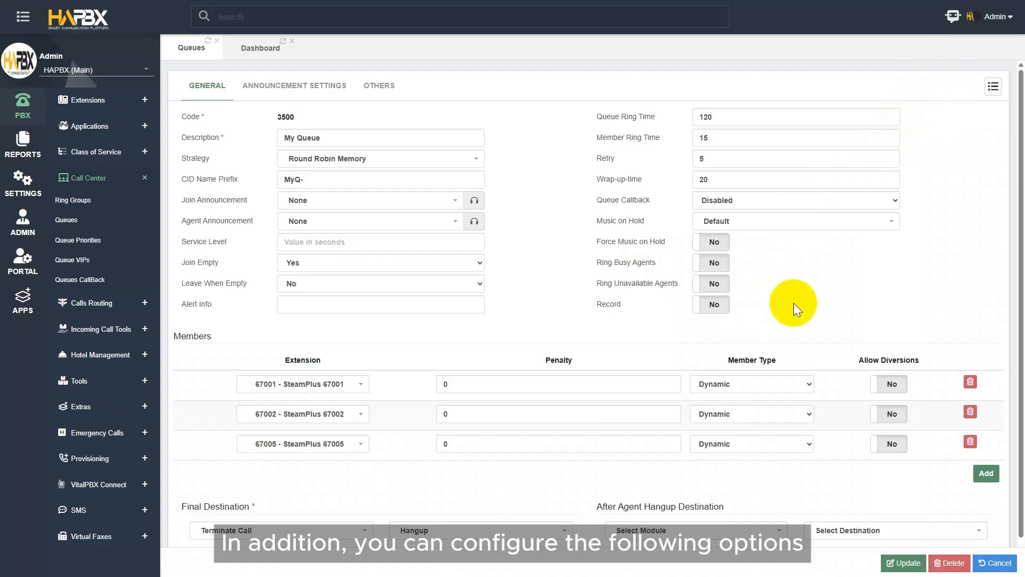
- Set the Periodic Announcement Frequency to 30 seconds in the queue's announcement settings and update the queue
scroll(793, 303, "down", 1)
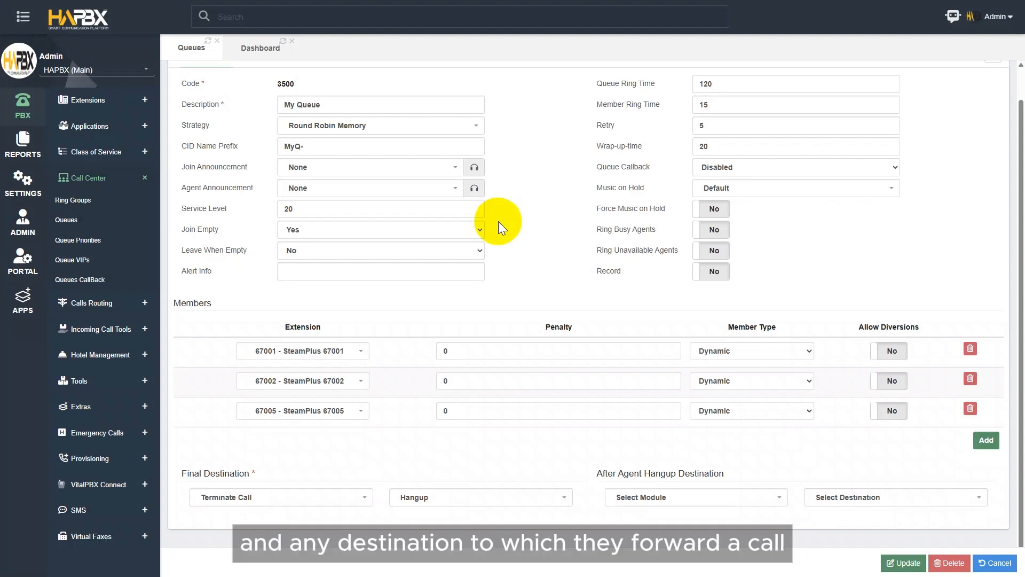
scroll(499, 222, "up", 1)
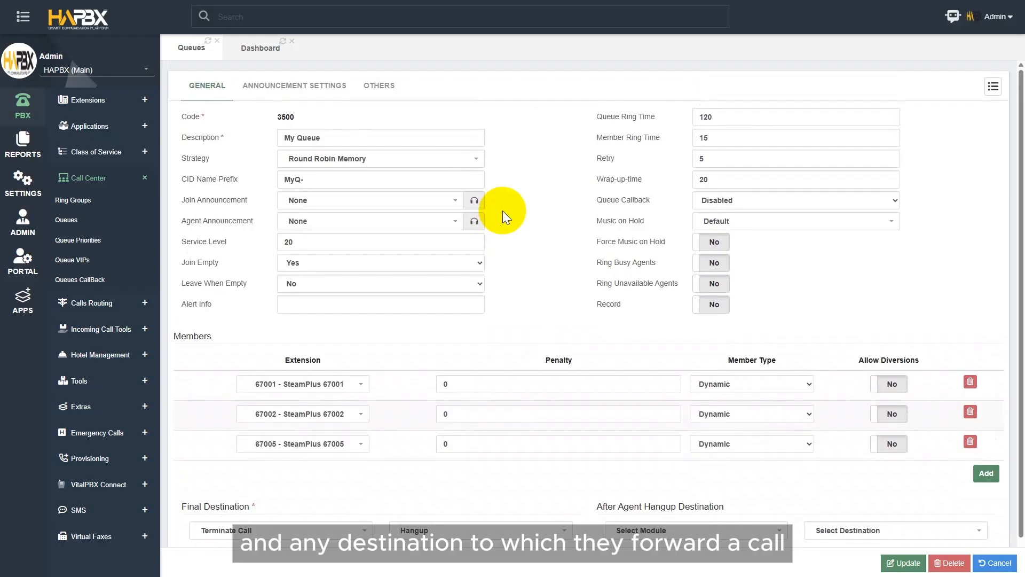
left_click(321, 91)
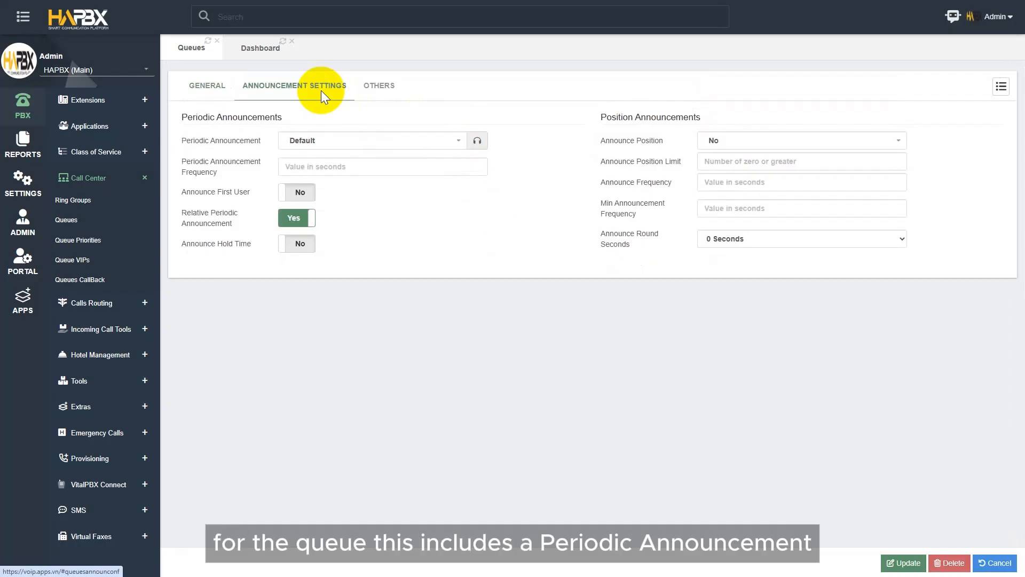
left_click(324, 167)
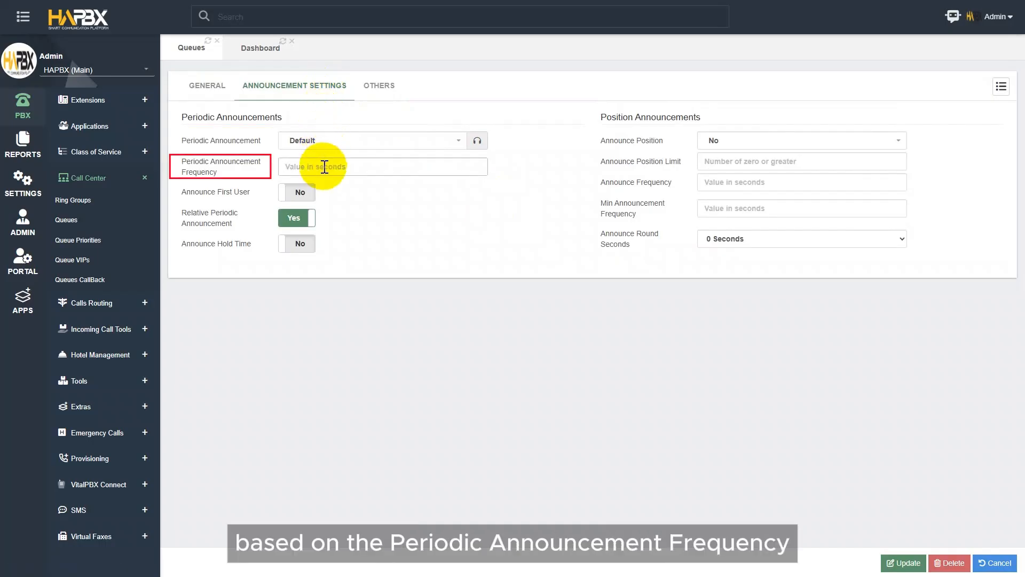
type("30")
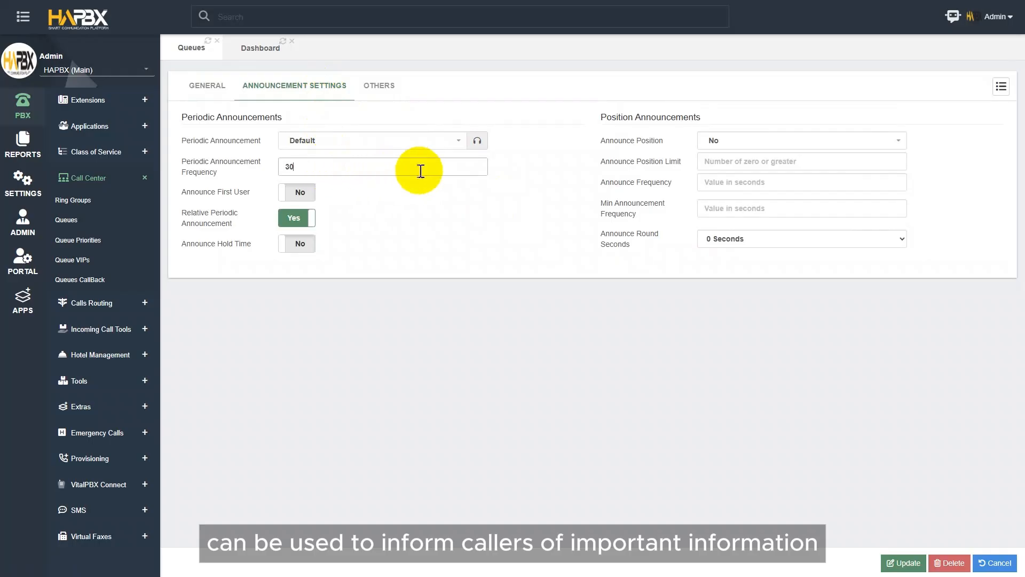
left_click(499, 193)
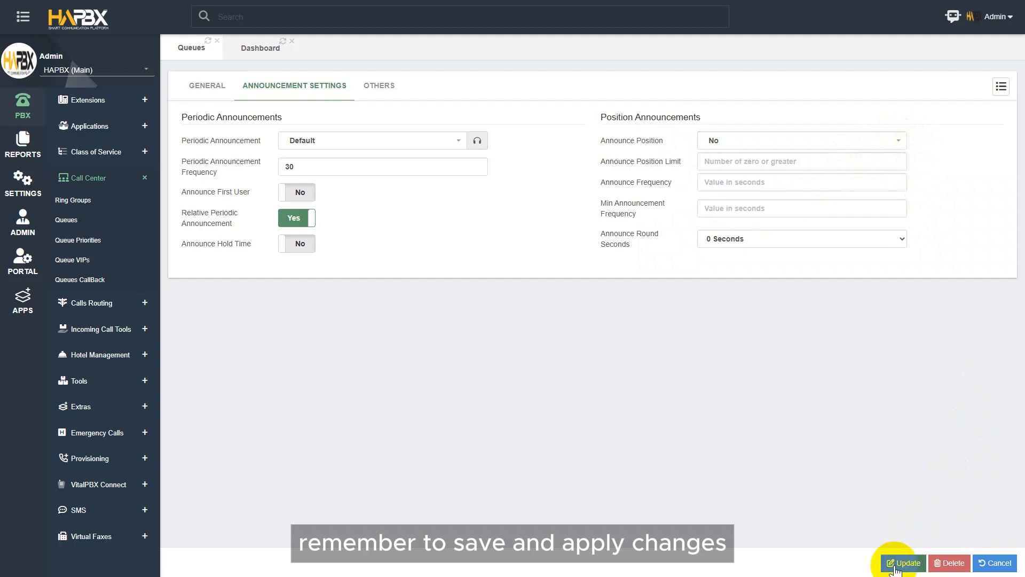
left_click(901, 562)
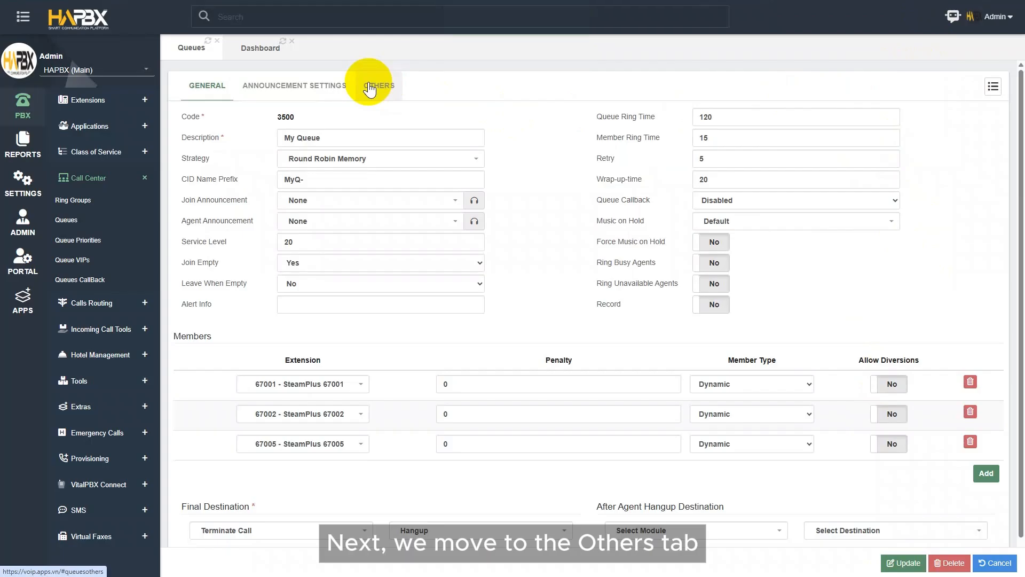
- Enable Mark Cancelled Calls as Answered for the queue, then update it and apply the changes
left_click(370, 88)
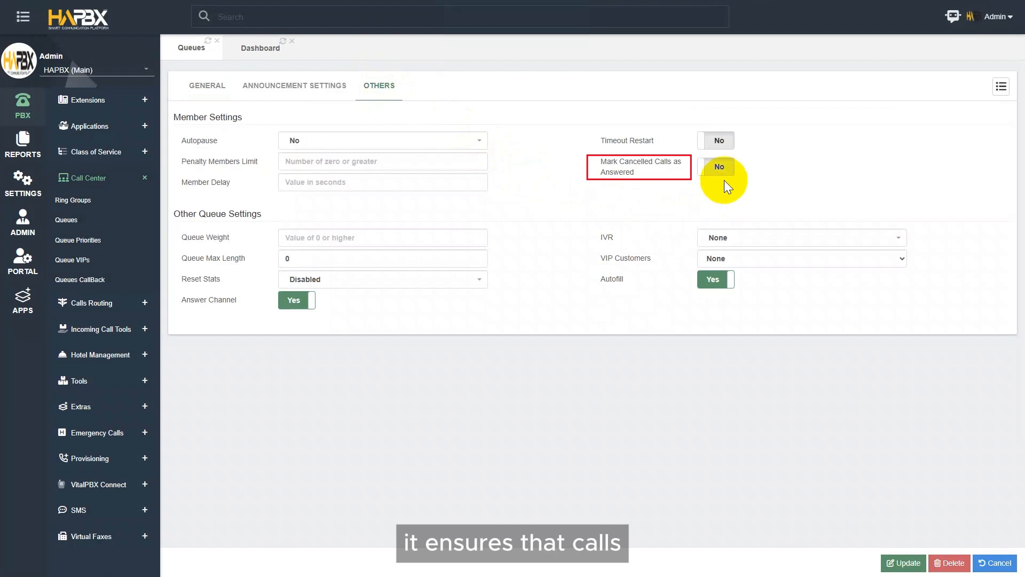
left_click(720, 167)
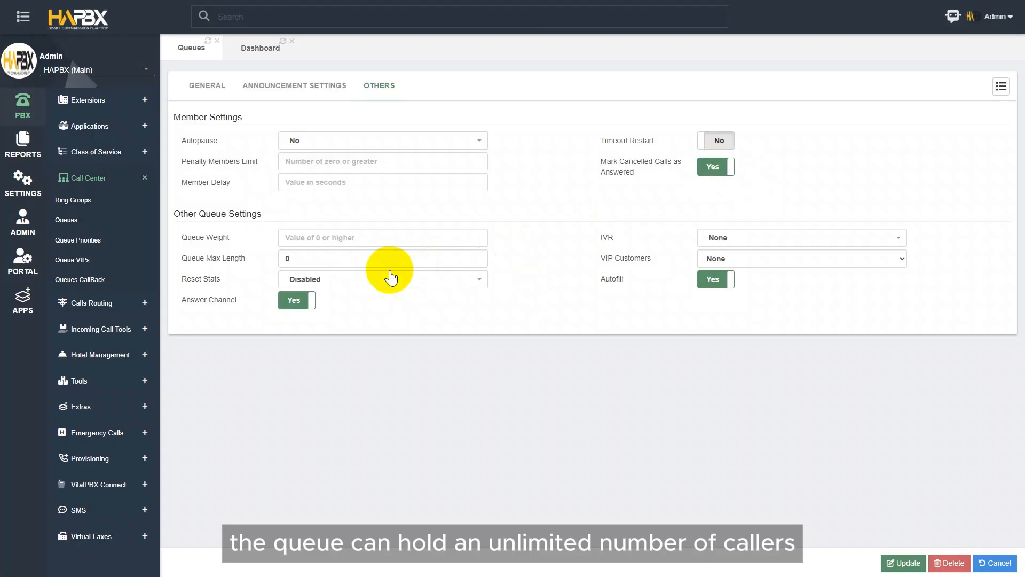
left_click(364, 285)
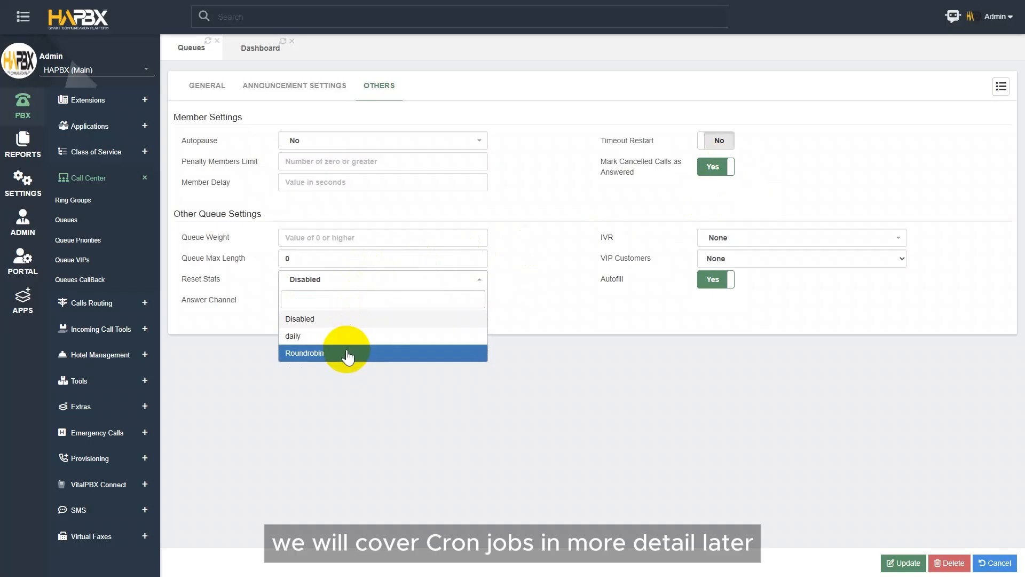
left_click(536, 303)
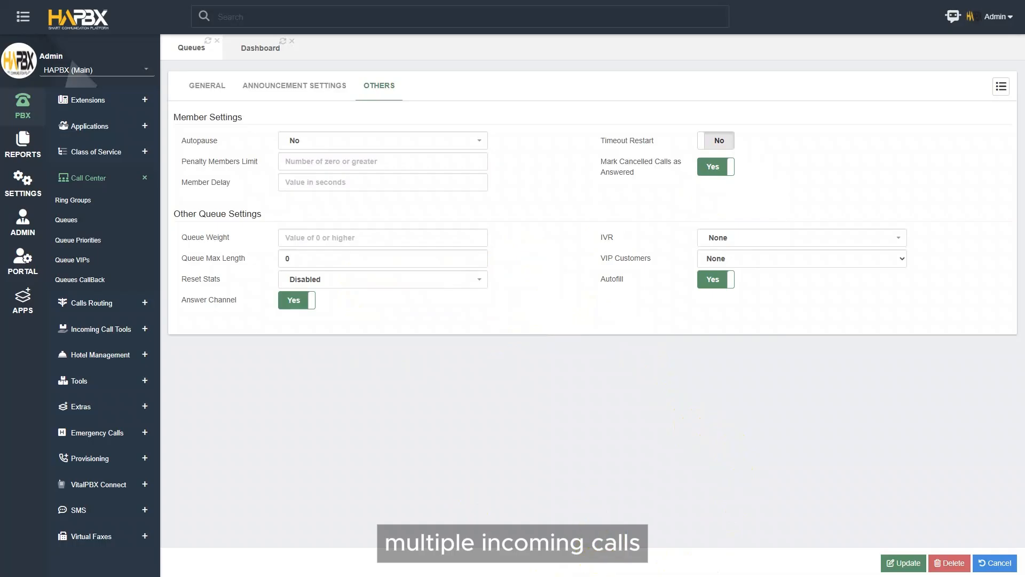
left_click(907, 563)
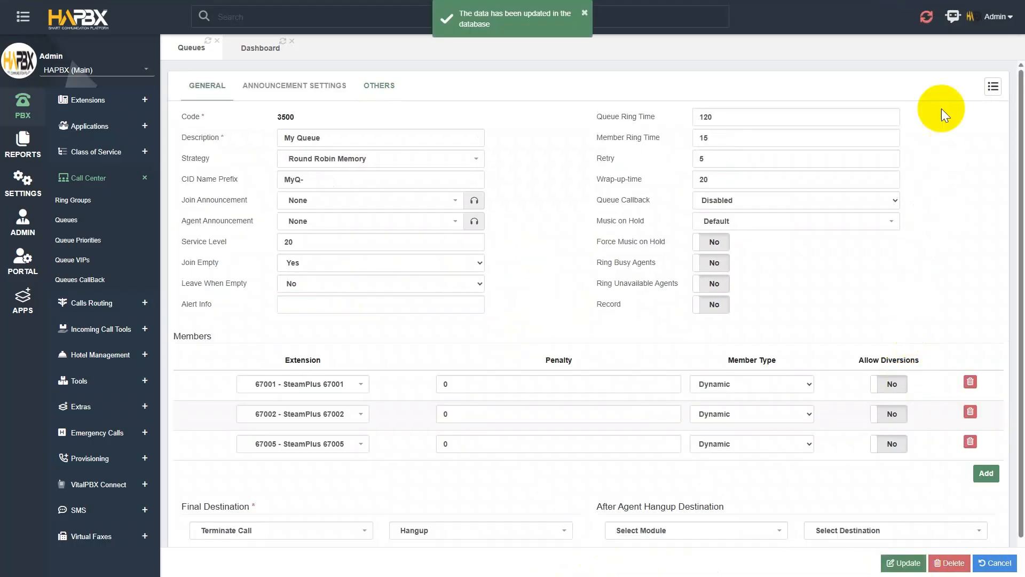
left_click(925, 17)
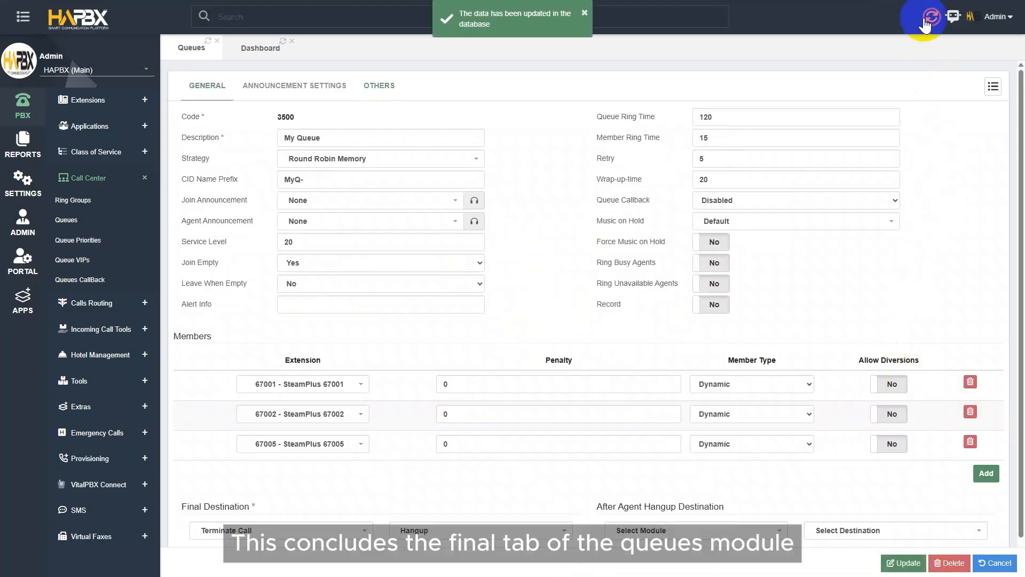